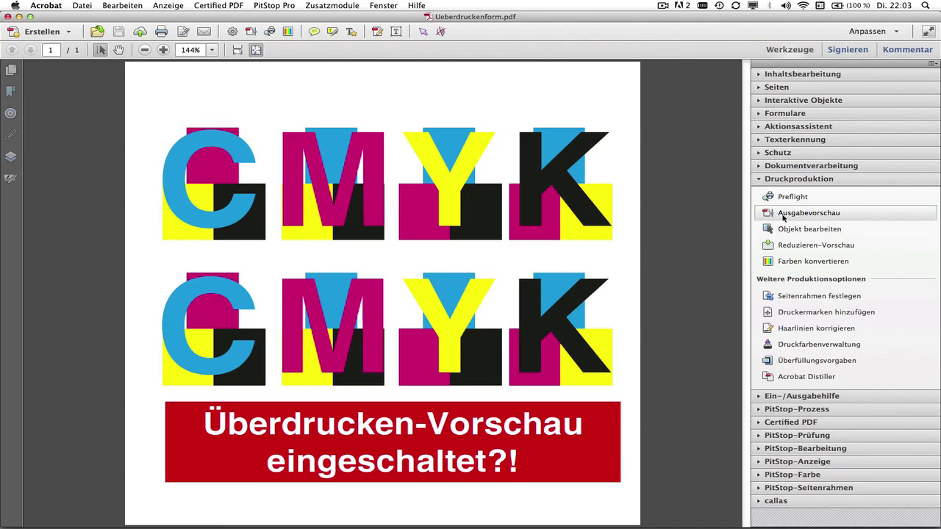
Step: Open the output preview for Ueberdruckenform.pdf and compare the page with overprint simulation off and on
click(782, 215)
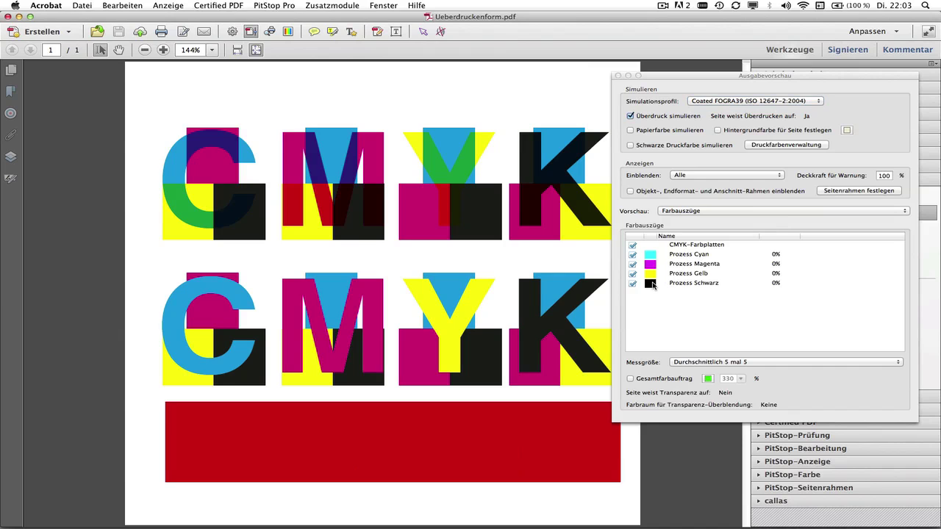
click(630, 117)
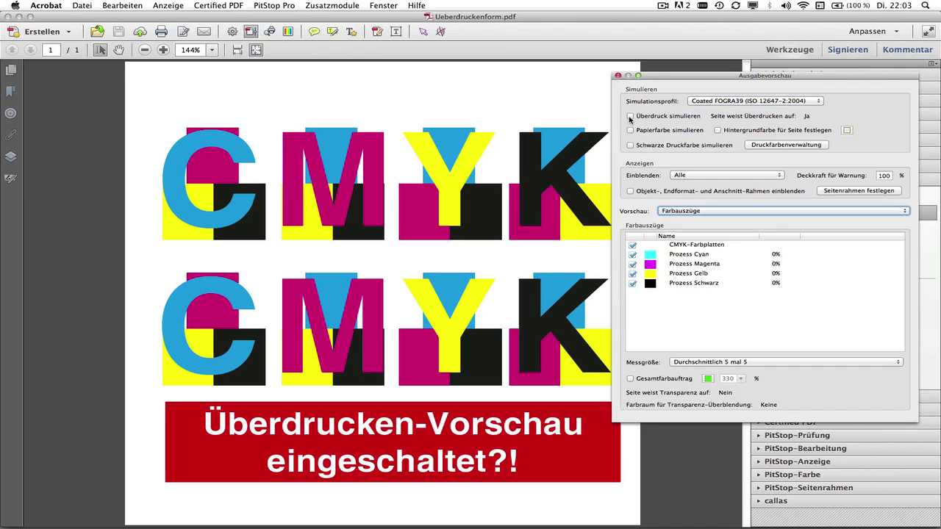
click(630, 117)
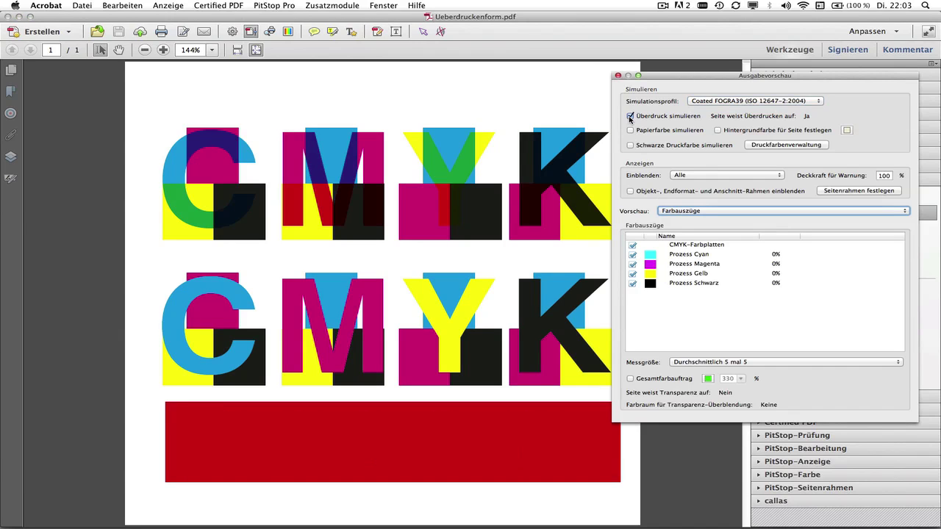
Step: Filter the output preview to RGB objects only, and restore the display of all objects
click(683, 176)
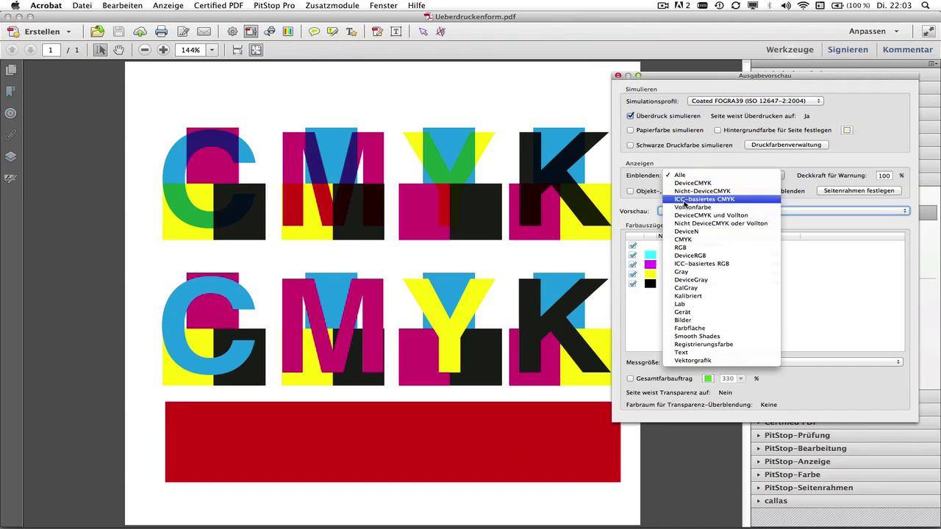
click(686, 248)
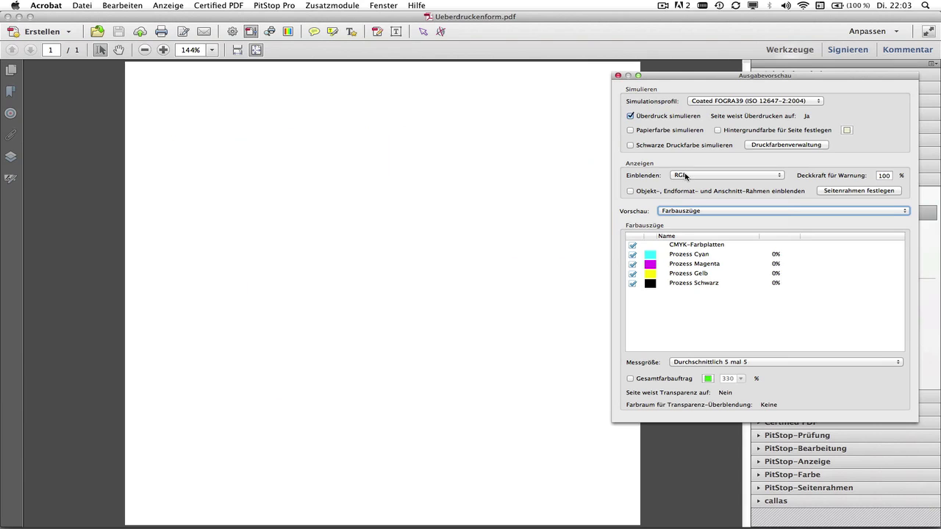
click(685, 176)
click(680, 102)
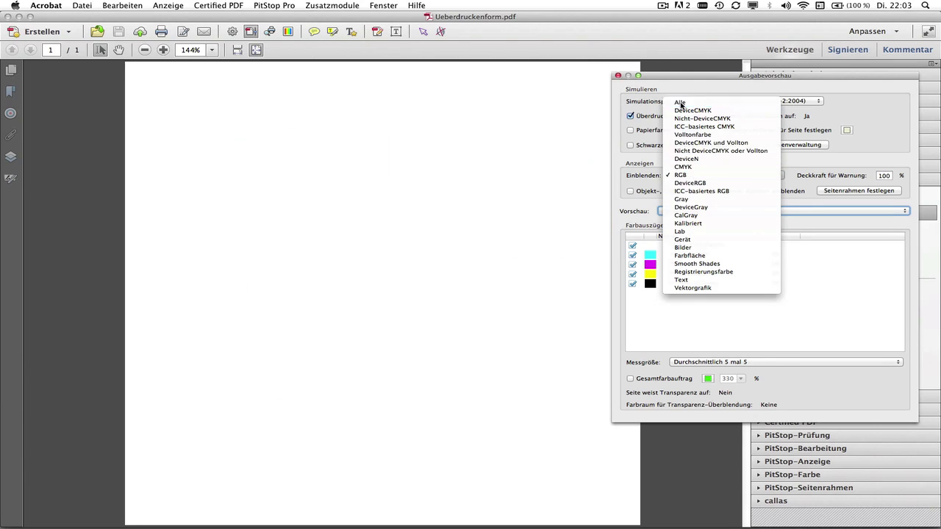
Step: Filter the preview successively by text, images and vector graphics, and return to showing all objects
click(688, 177)
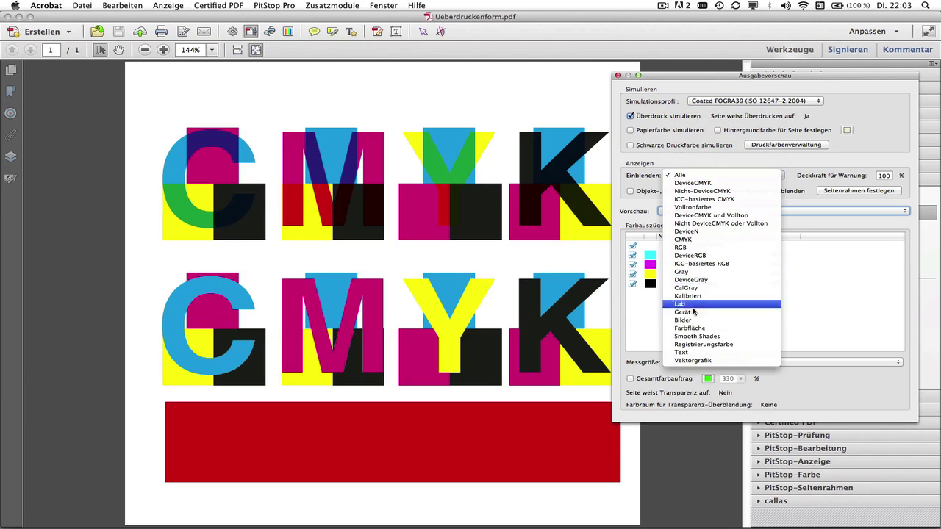
click(692, 353)
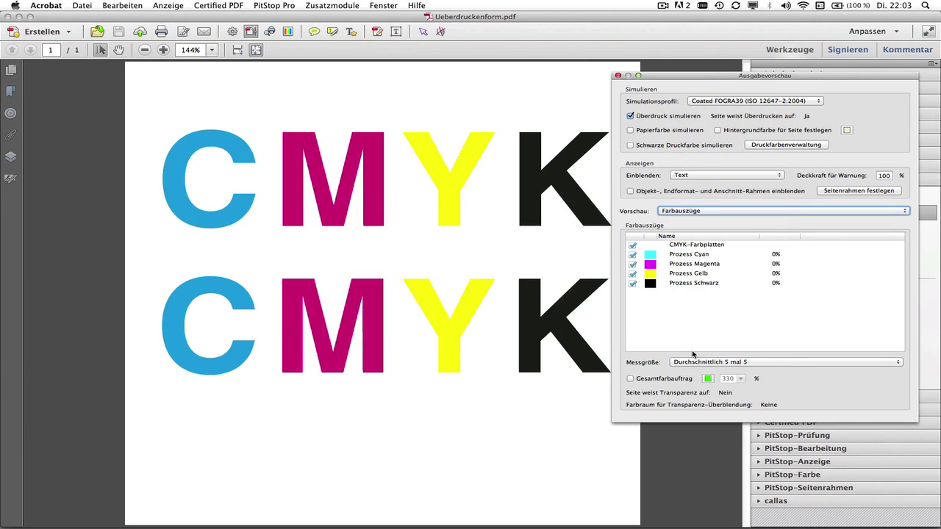
click(696, 175)
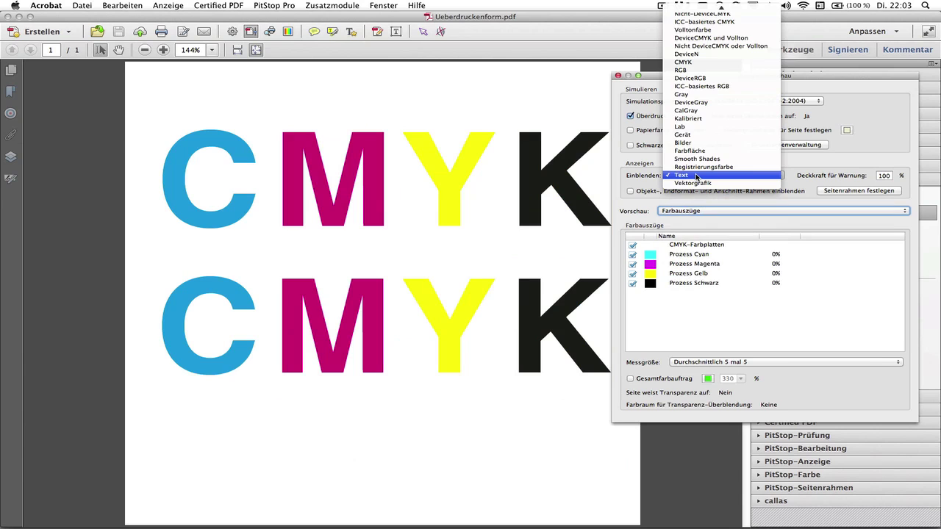
click(693, 143)
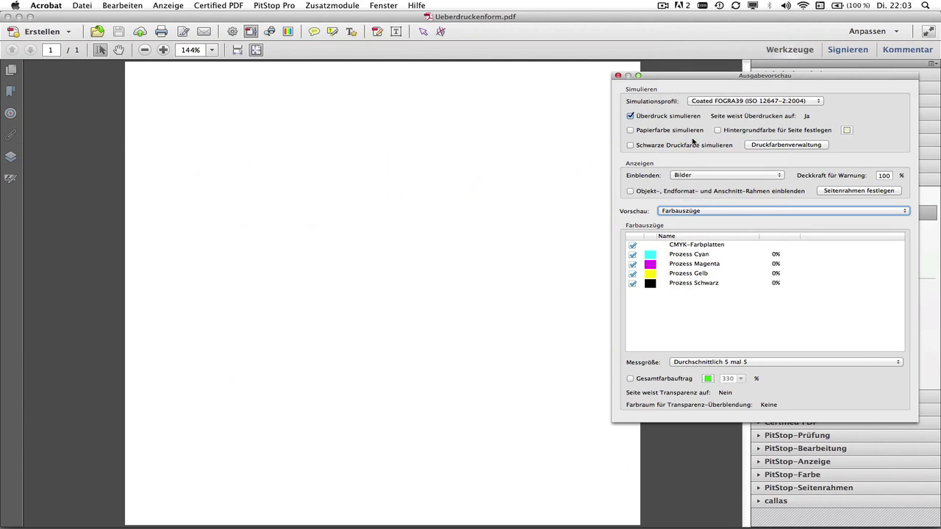
click(691, 175)
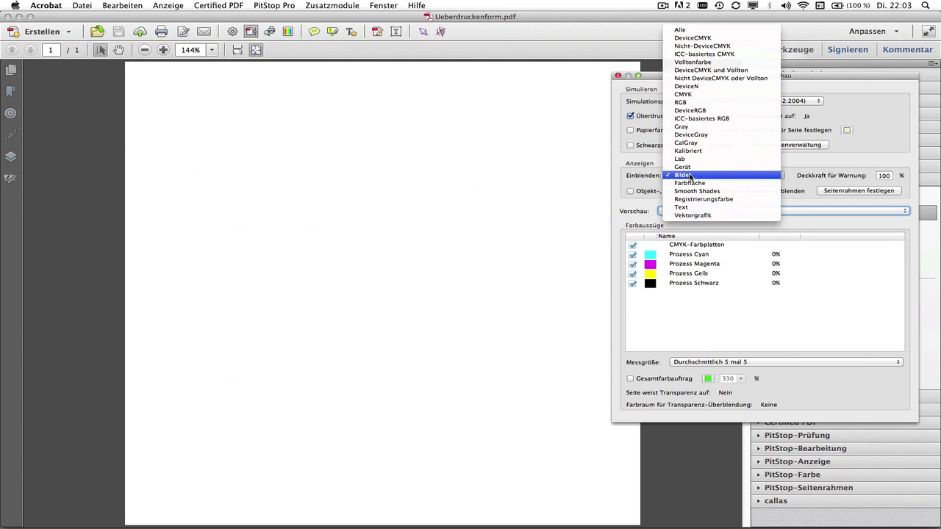
click(690, 215)
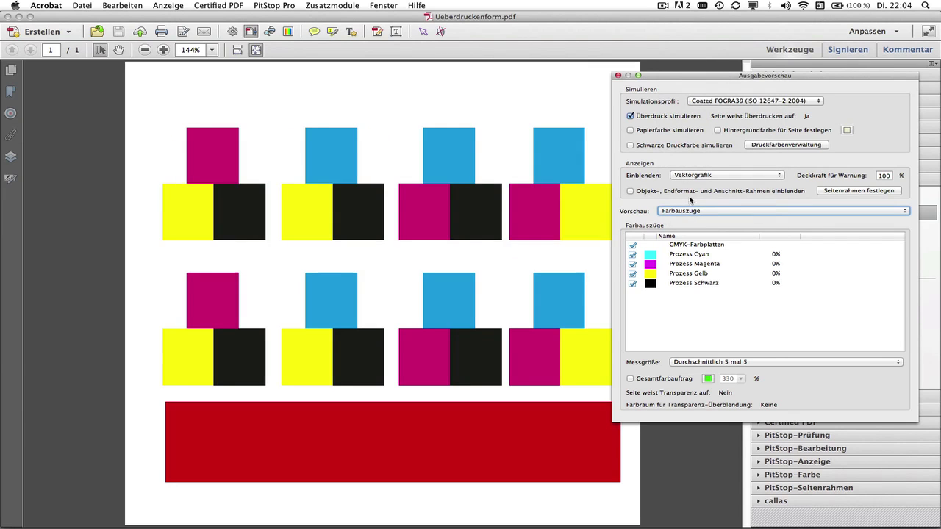
click(692, 177)
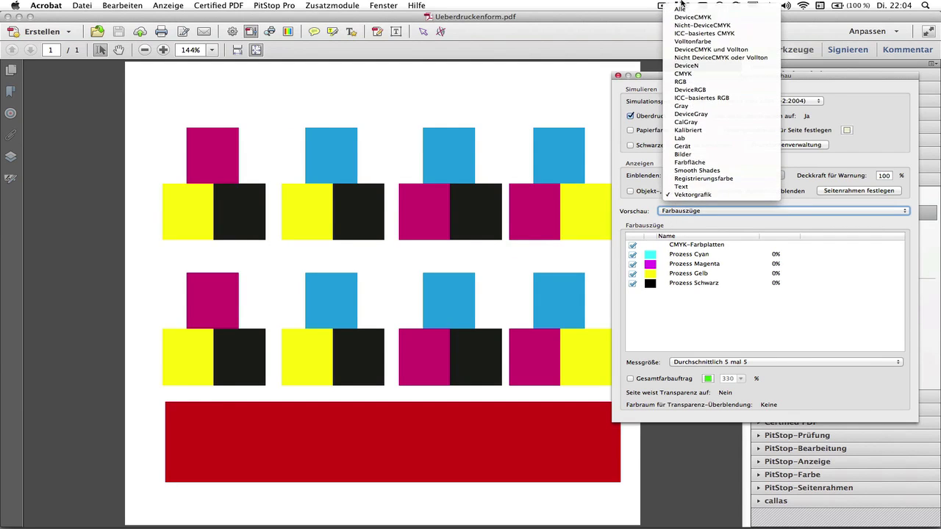
click(682, 11)
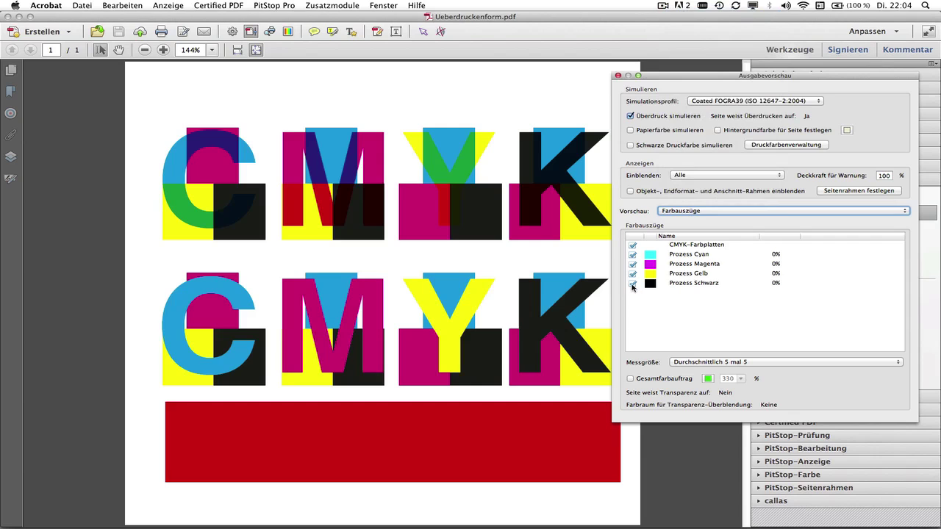
Step: Toggle the Process Black separation off and on to compare overprint with knockout, and close the output preview
click(632, 284)
click(632, 284)
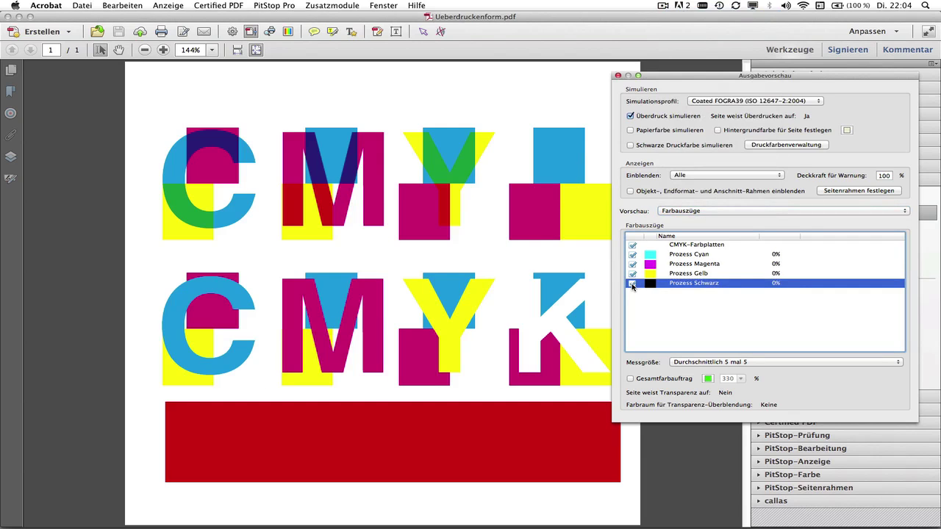
click(632, 284)
click(632, 283)
key(shift+Tab)
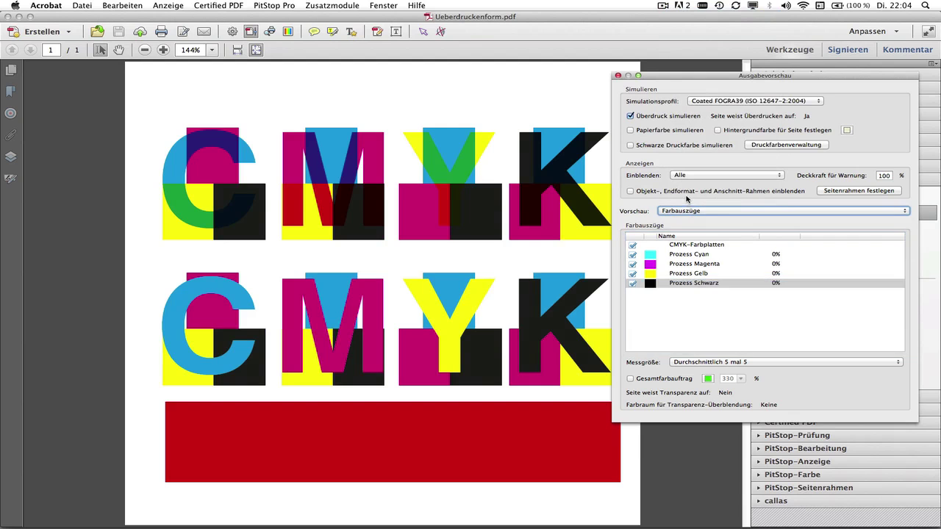
click(618, 76)
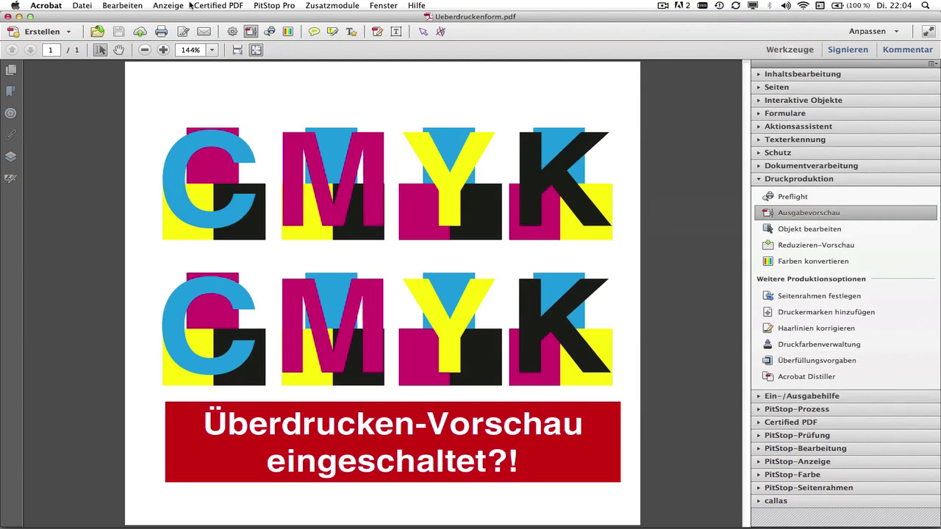
Step: Open Gesamtfarbauftrag.pdf from the presentation slide's photo example and turn on total ink coverage highlighting in its output preview
click(8, 17)
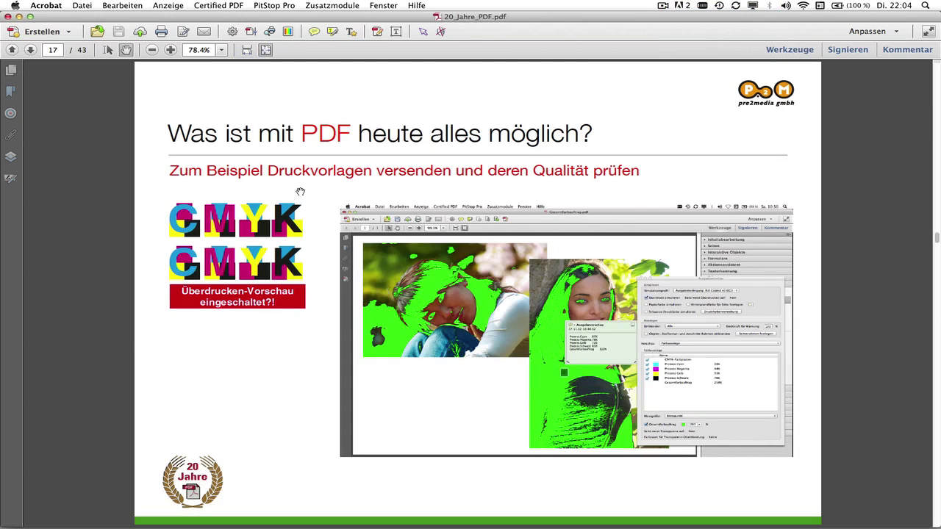
click(425, 266)
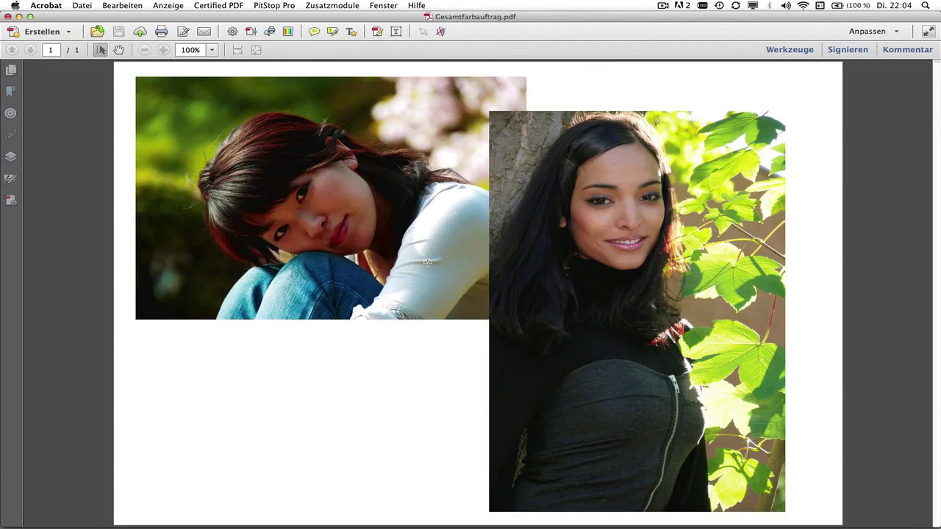
click(783, 50)
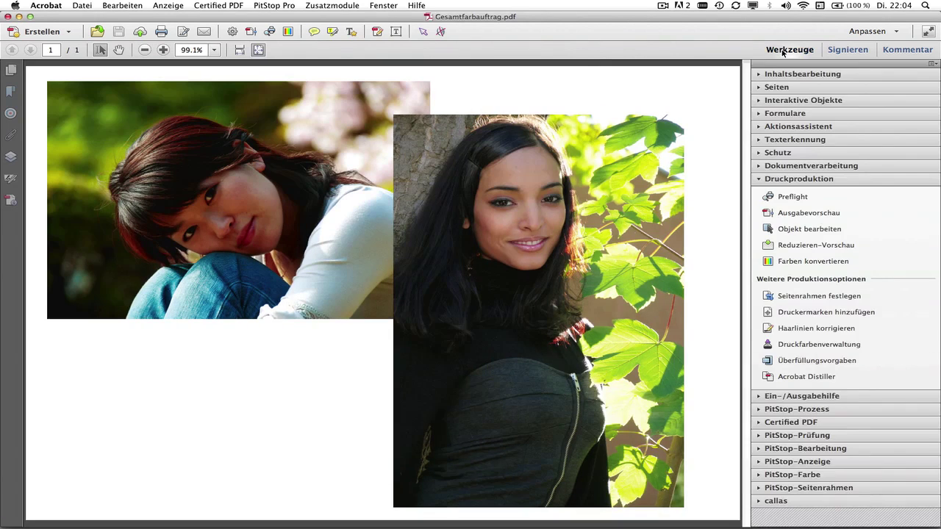
click(786, 213)
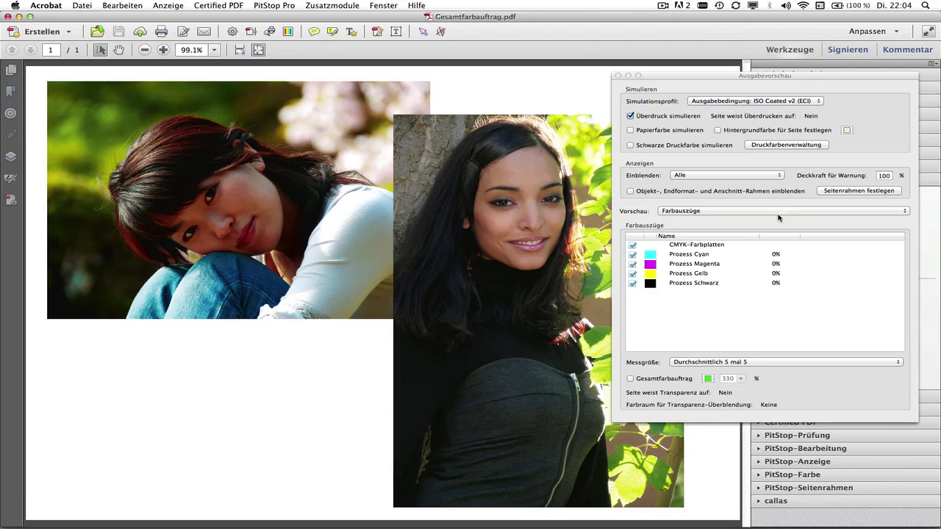
click(639, 379)
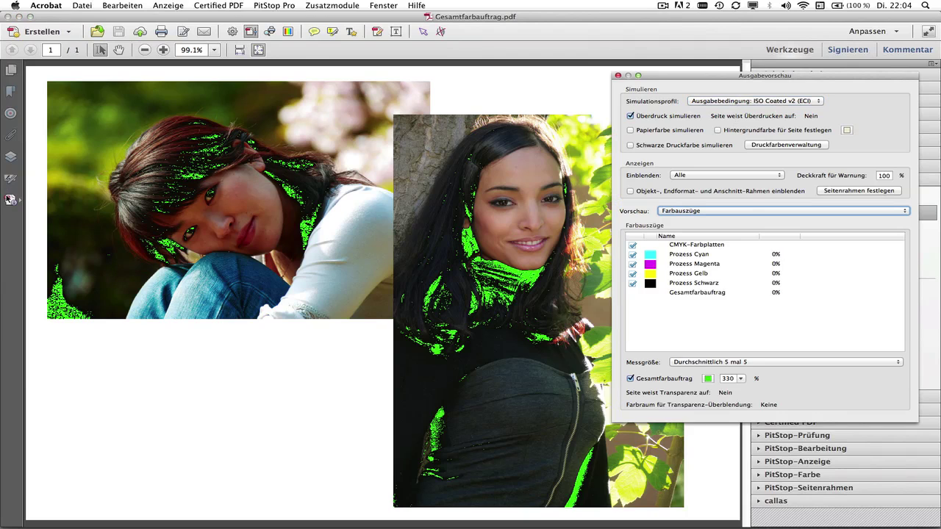
Step: Show the document's standards information, set the total ink coverage limit to 340 %, and close the output preview
click(11, 201)
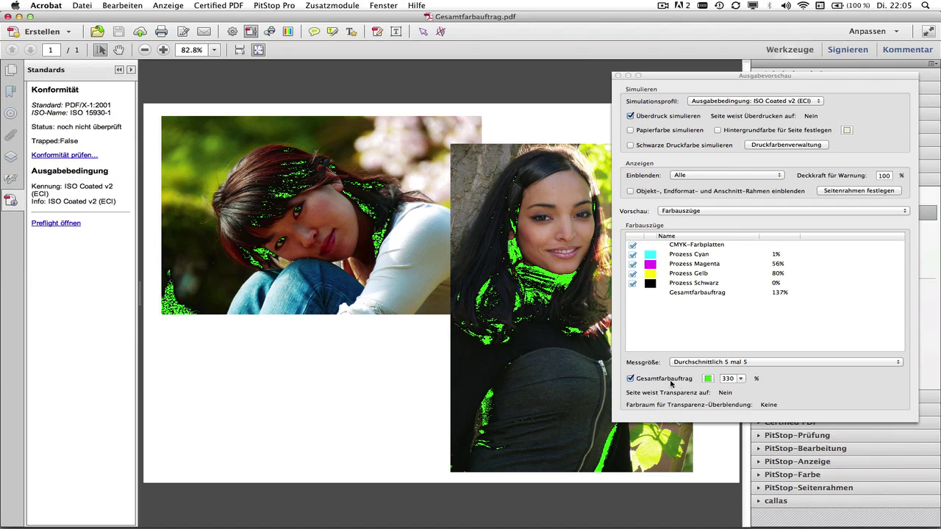
click(727, 380)
key(BackSpace)
key(BackSpace)
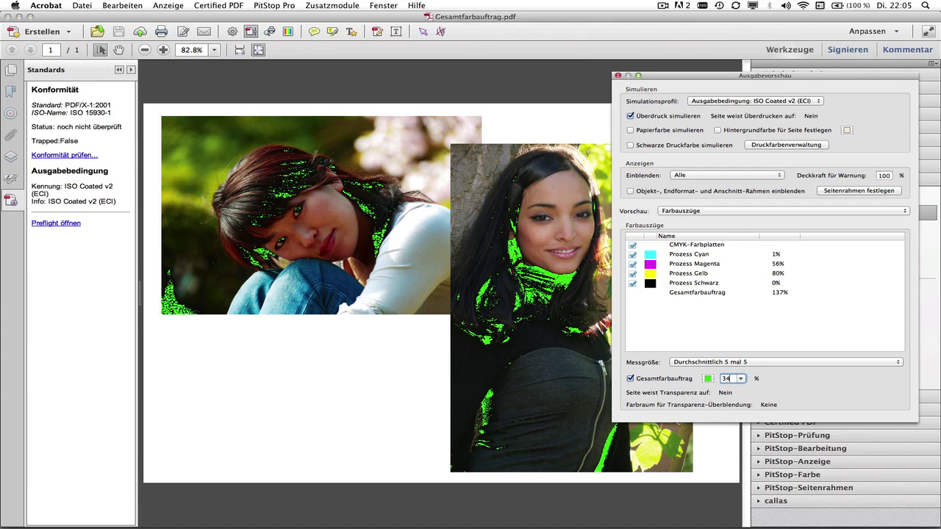
text(40)
click(734, 340)
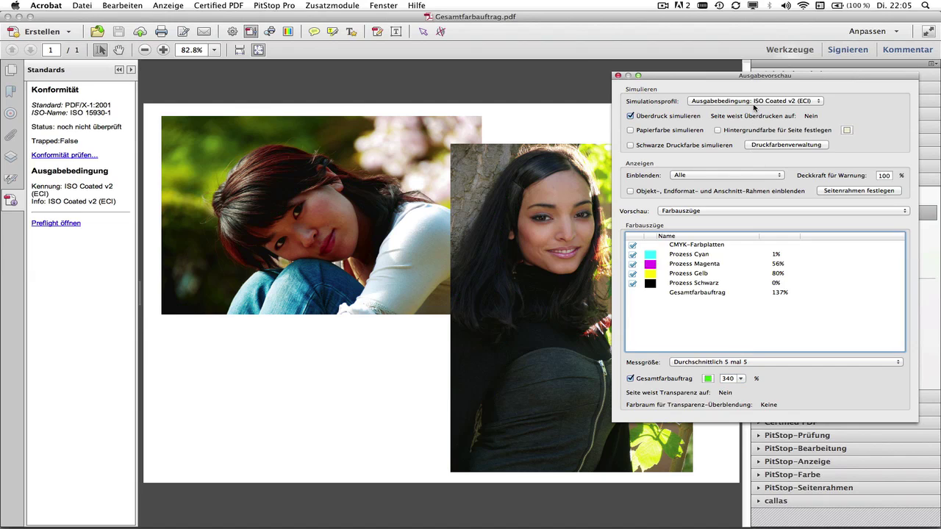
key(Escape)
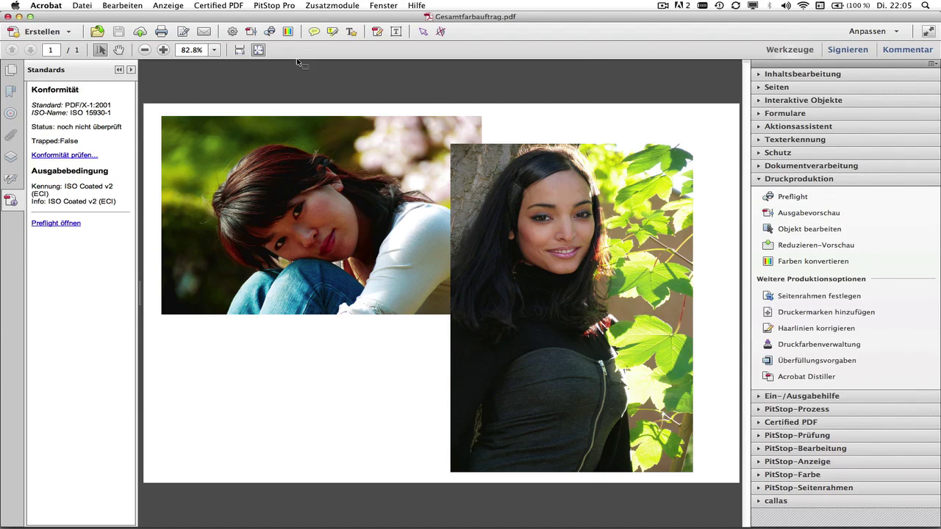
Step: Run a Preflight check on the document with the p2m_off_4f profile from the AA_Prüfung group
click(270, 32)
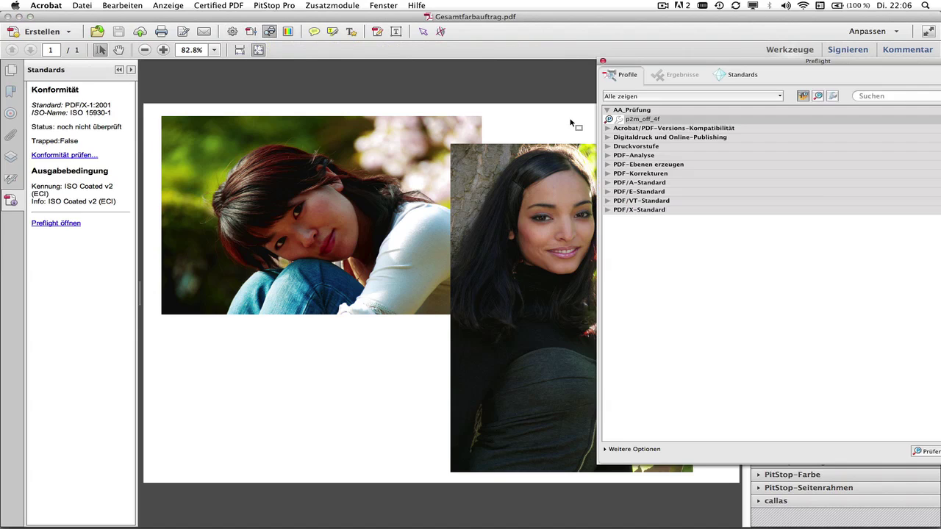
click(651, 119)
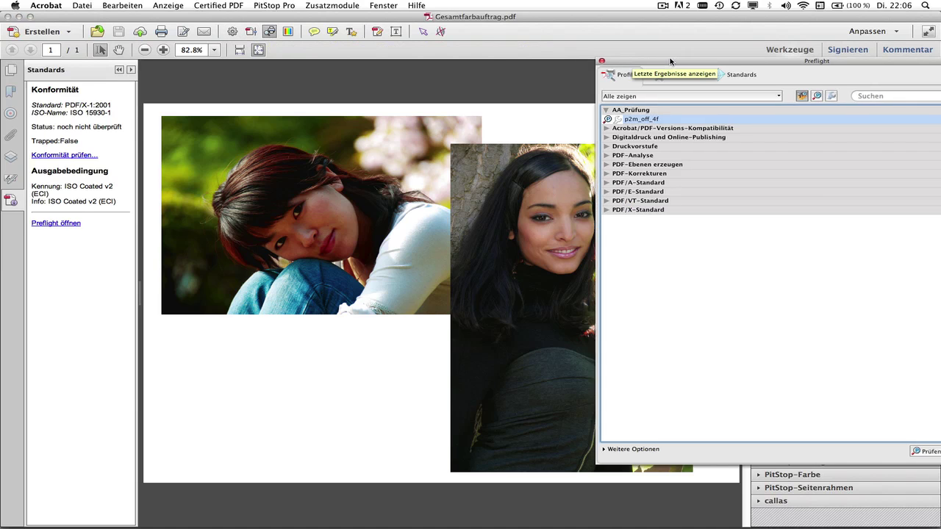
drag(675, 61, 570, 55)
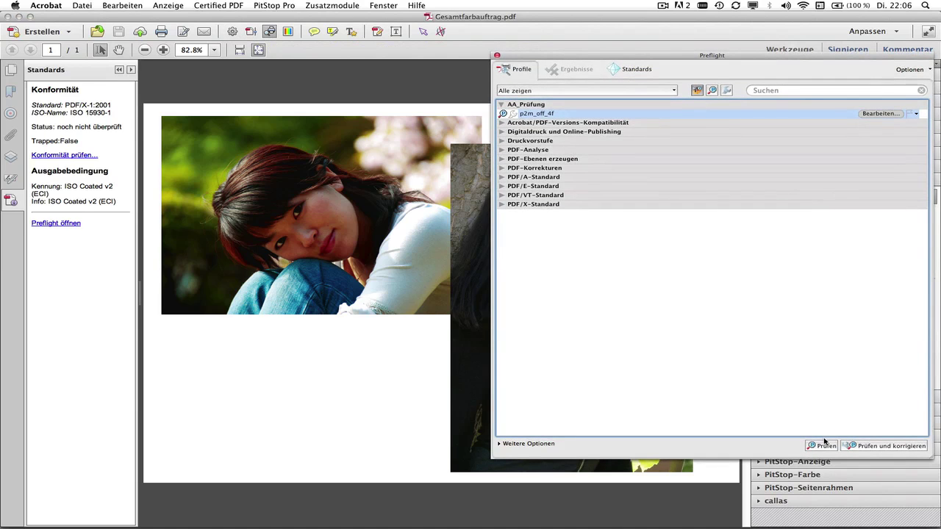
click(822, 446)
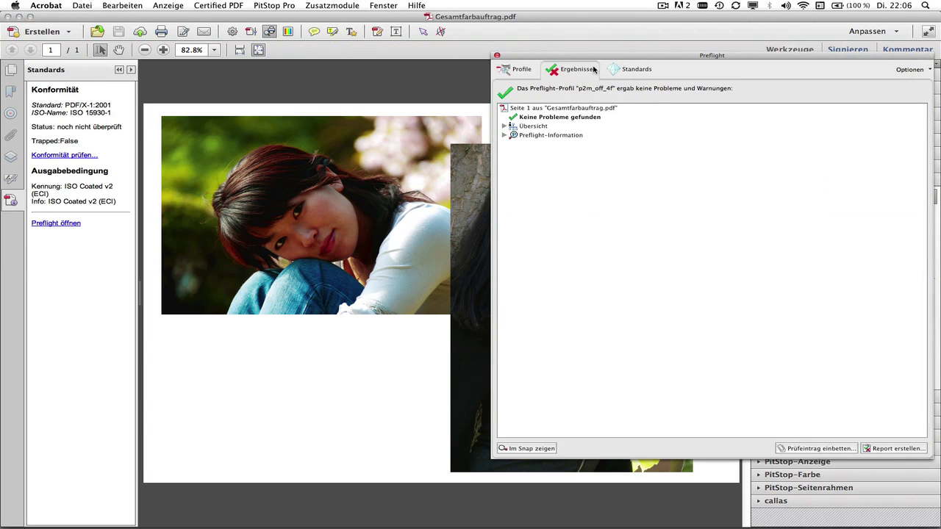
Step: Review the check and conversion profiles in Preflight's PDF/X-Standard group, and reselect the p2m_off_4f profile
drag(591, 56, 642, 76)
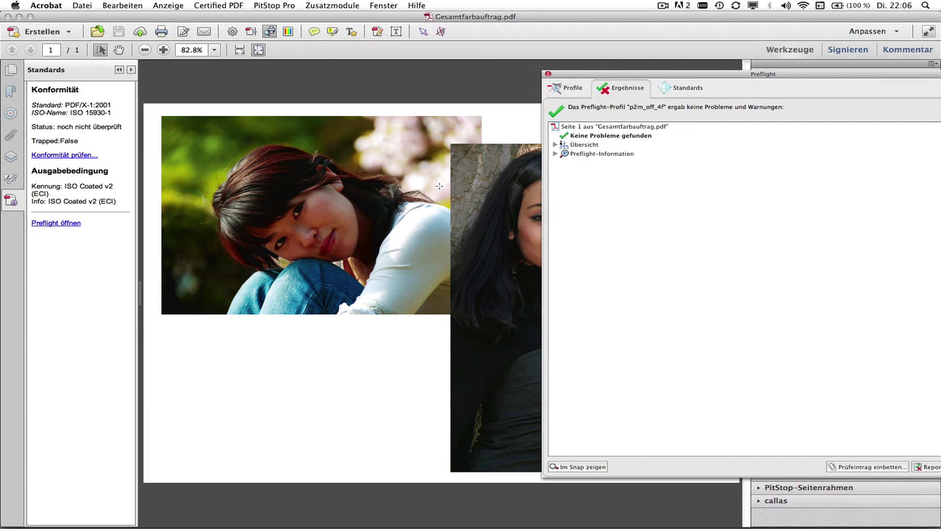
click(566, 90)
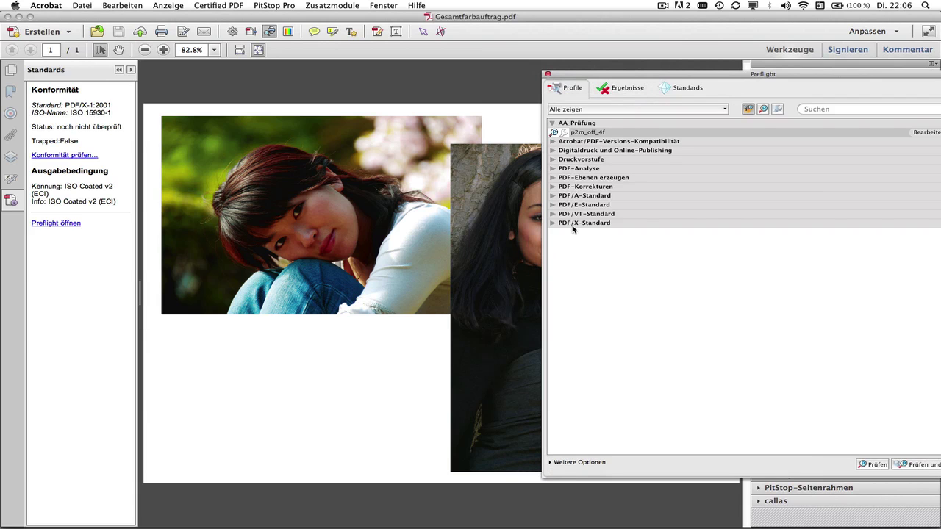
click(553, 223)
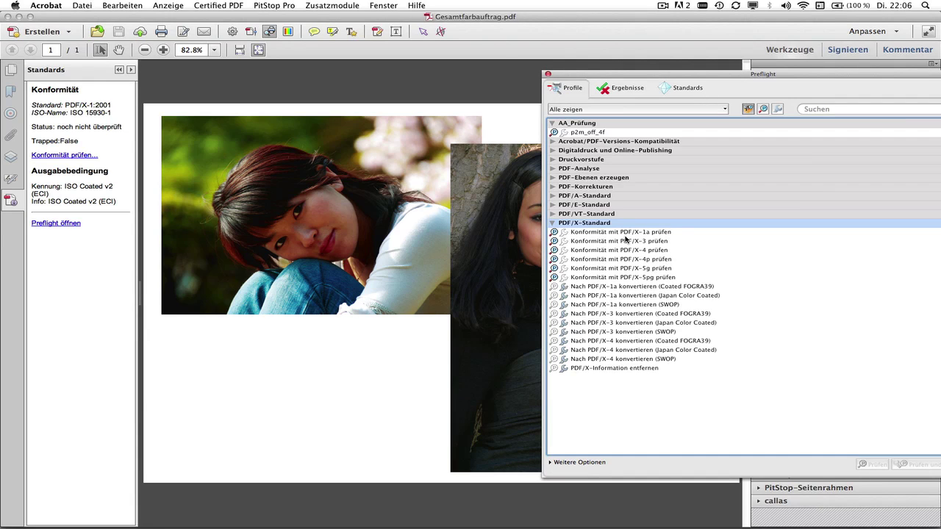
click(553, 224)
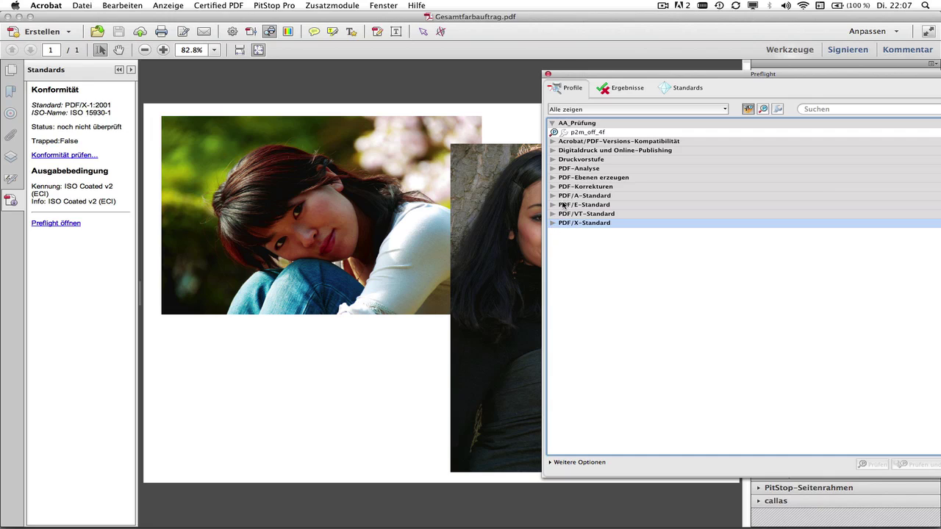
click(579, 134)
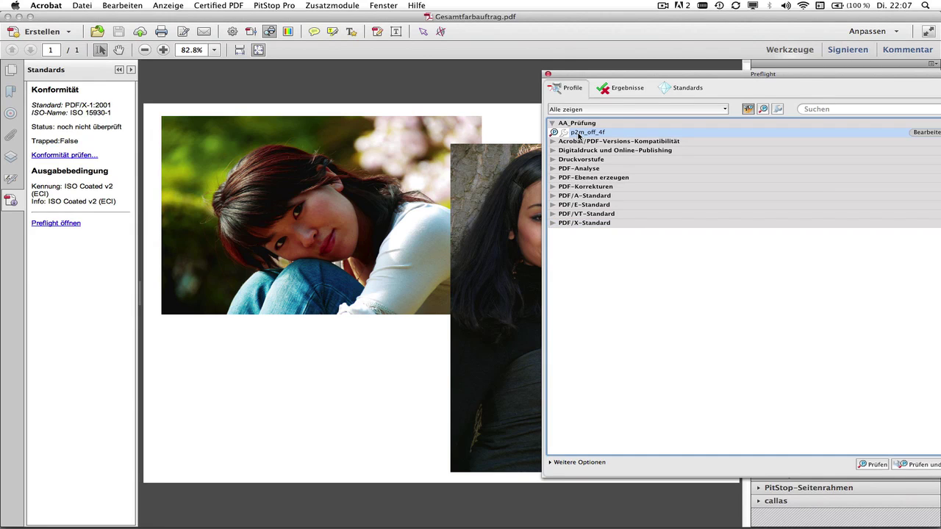
click(554, 224)
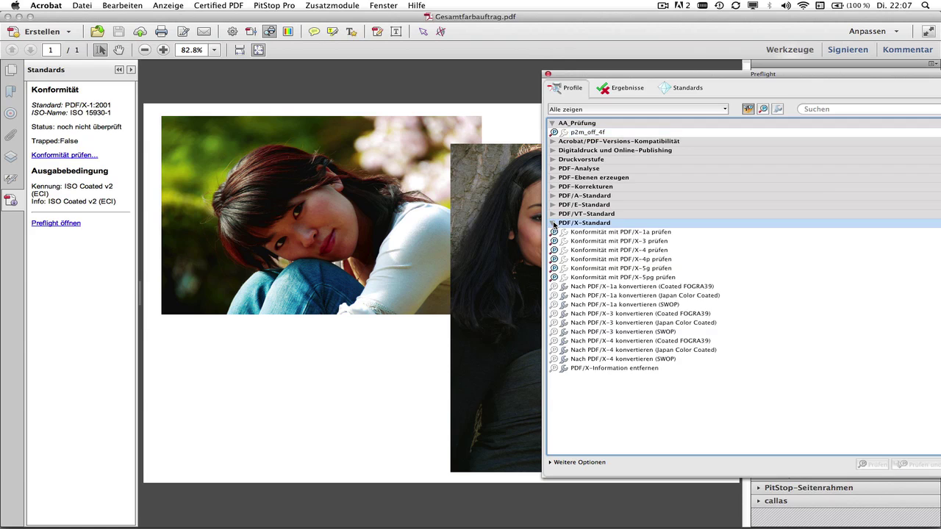
click(553, 224)
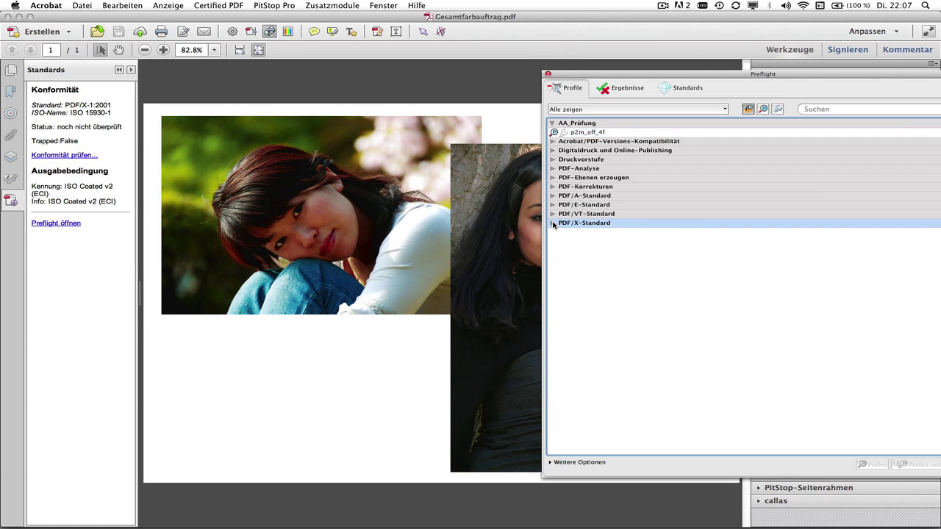
click(588, 132)
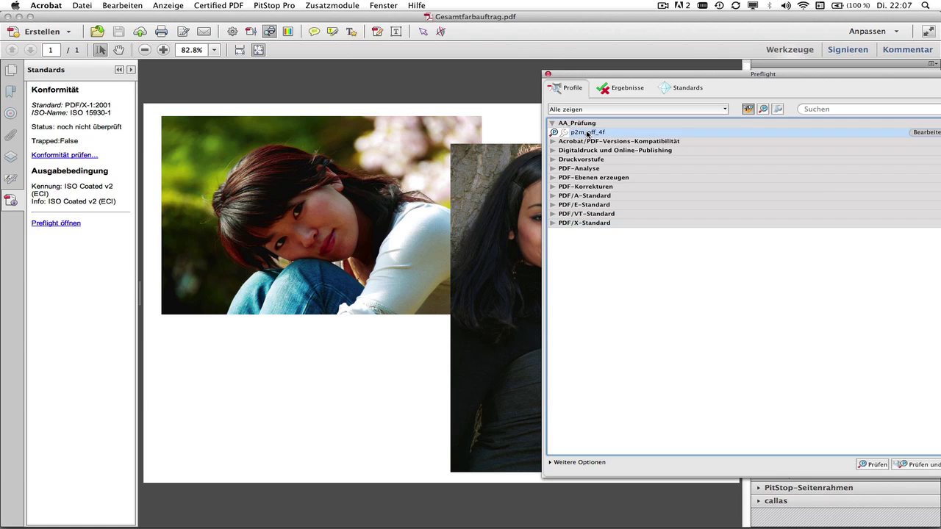